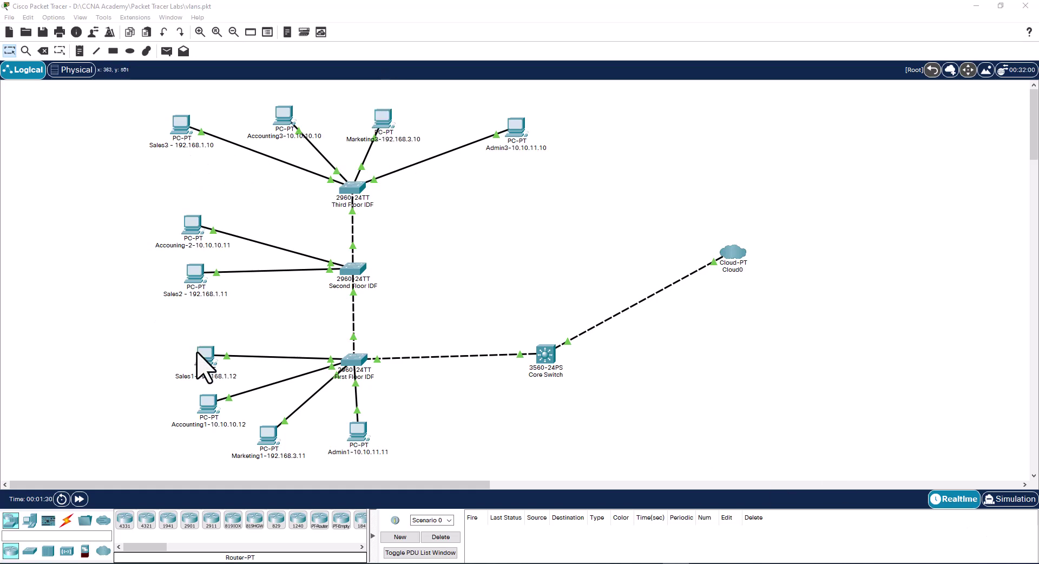
Run ping 192.168.1.12 from Sales3's command prompt, getting four replies from Sales1.
click(180, 124)
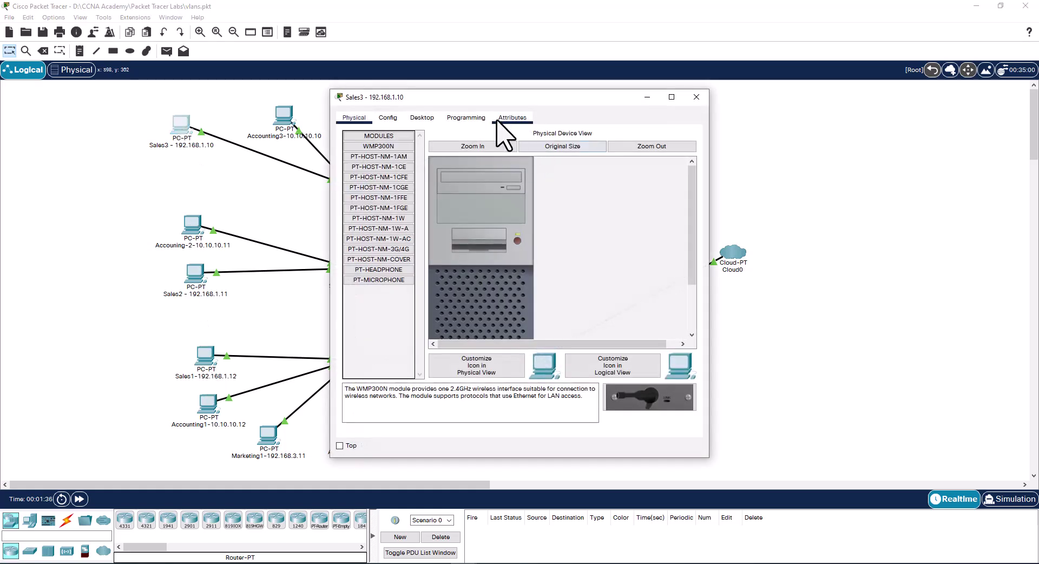
click(422, 118)
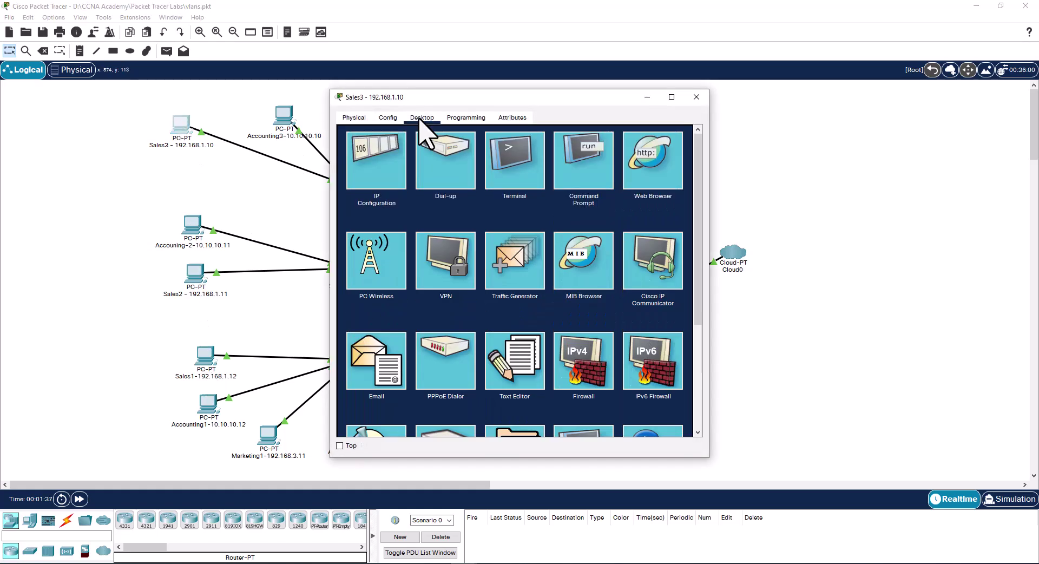
click(579, 182)
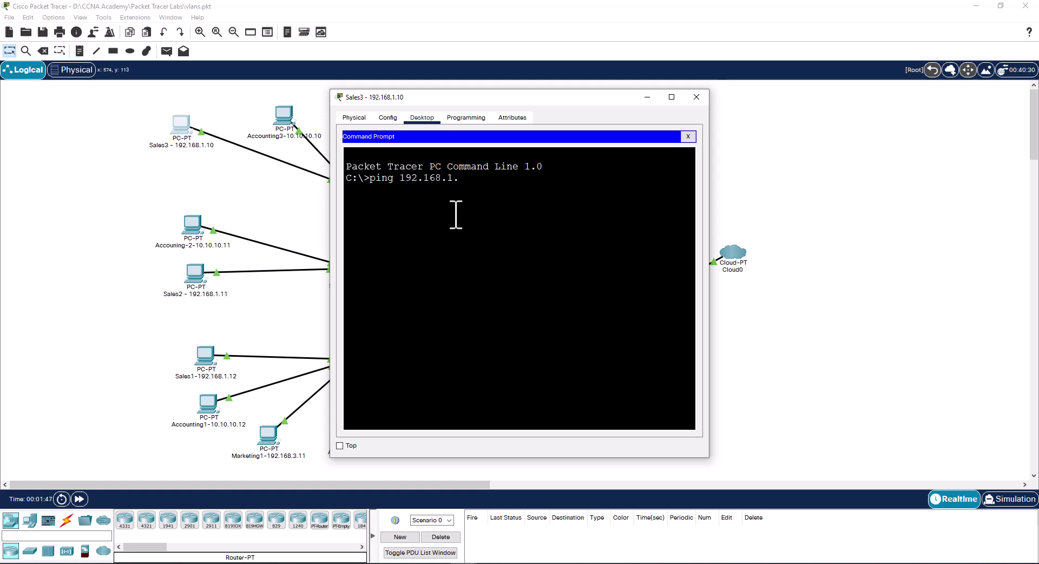
key(Return)
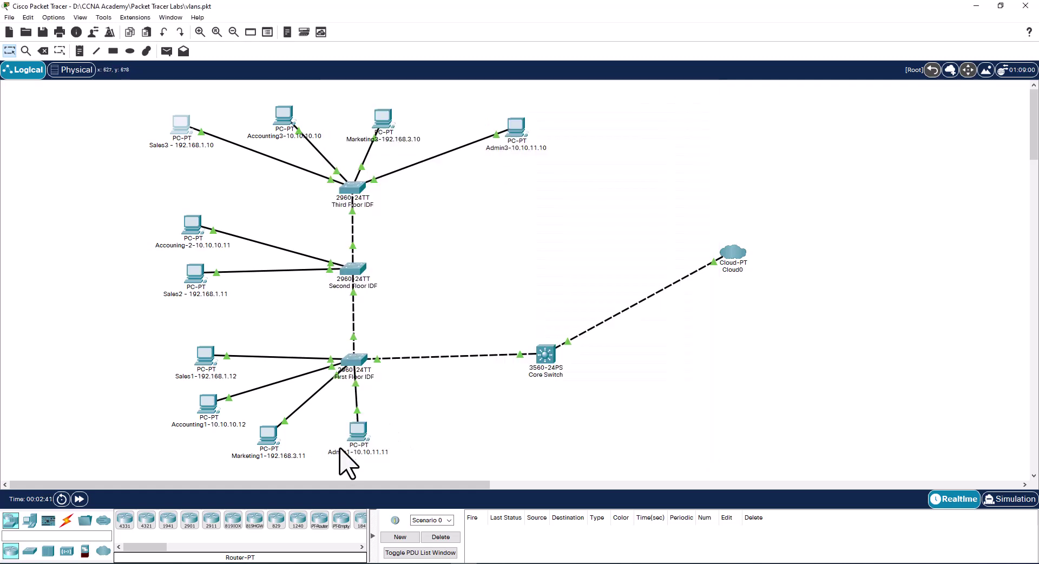
Close Sales3's window, switch to Simulation mode and open the event filters to verify ARP and ICMP.
mouse_move(355, 428)
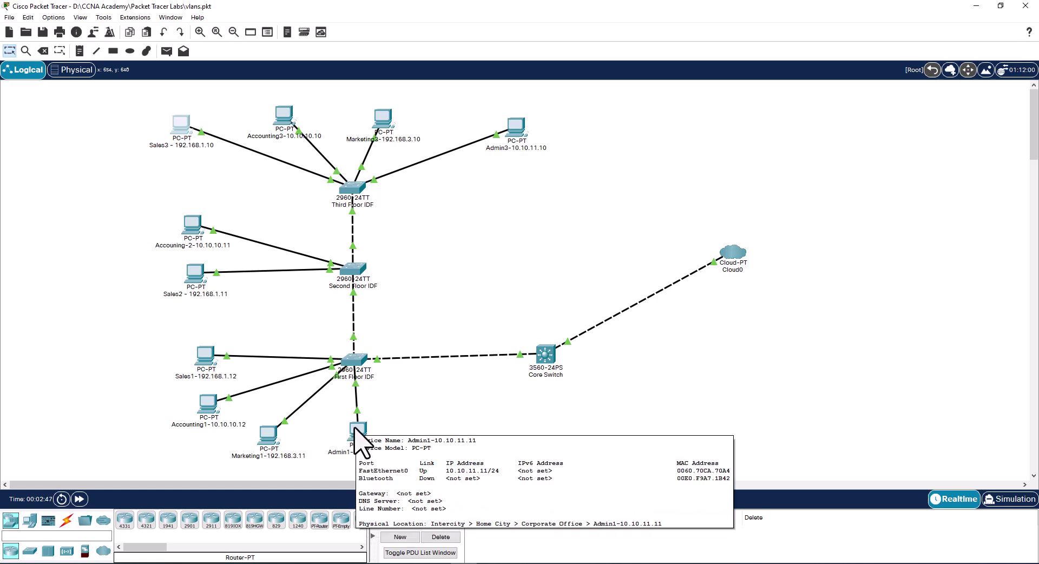
click(1005, 501)
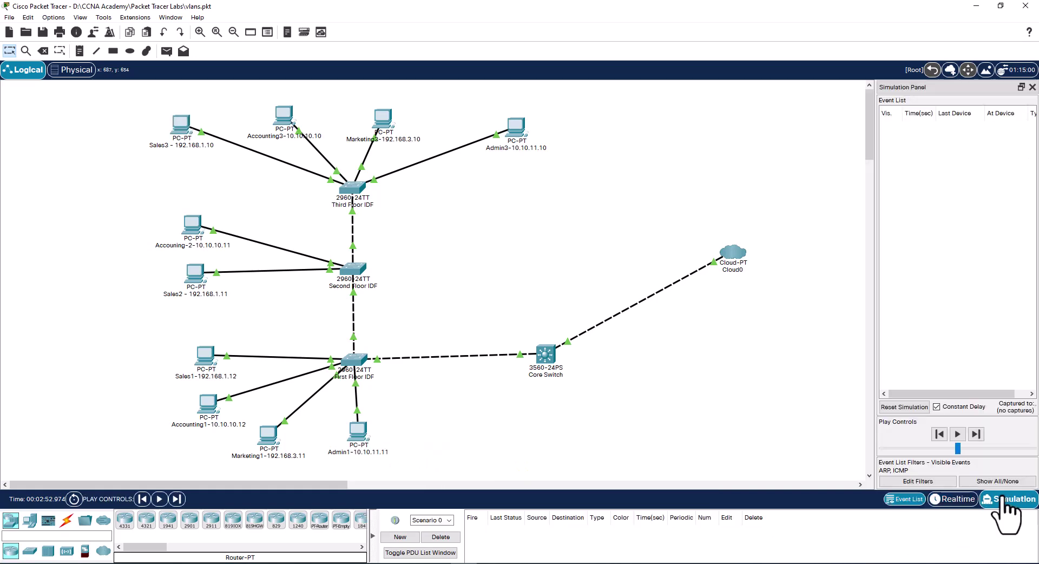
click(907, 484)
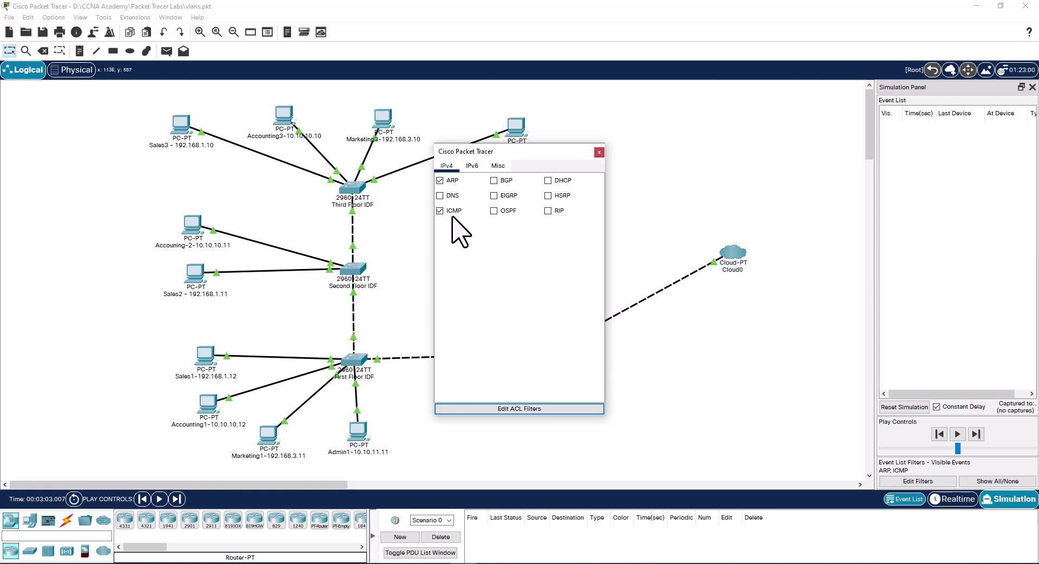
Close the filter dialog and run ping 10.10.11.10 from Admin1's command prompt.
click(599, 152)
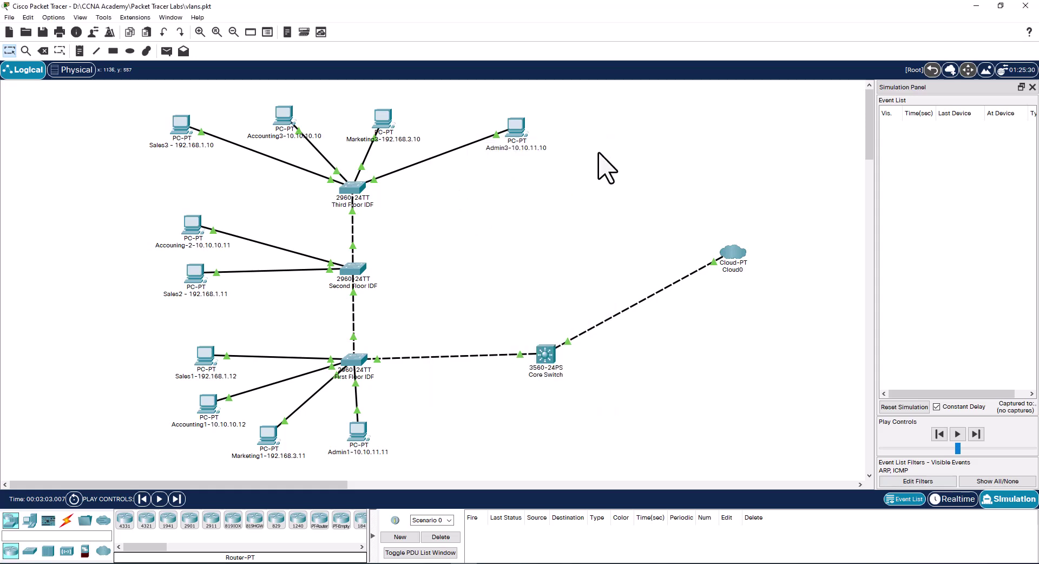
click(352, 436)
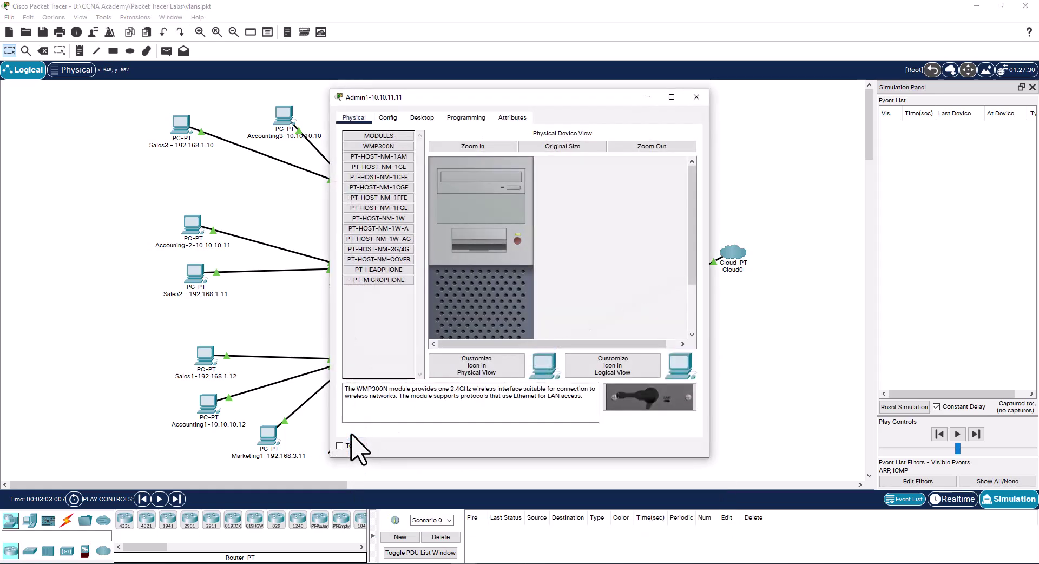
click(433, 118)
drag(557, 100, 721, 192)
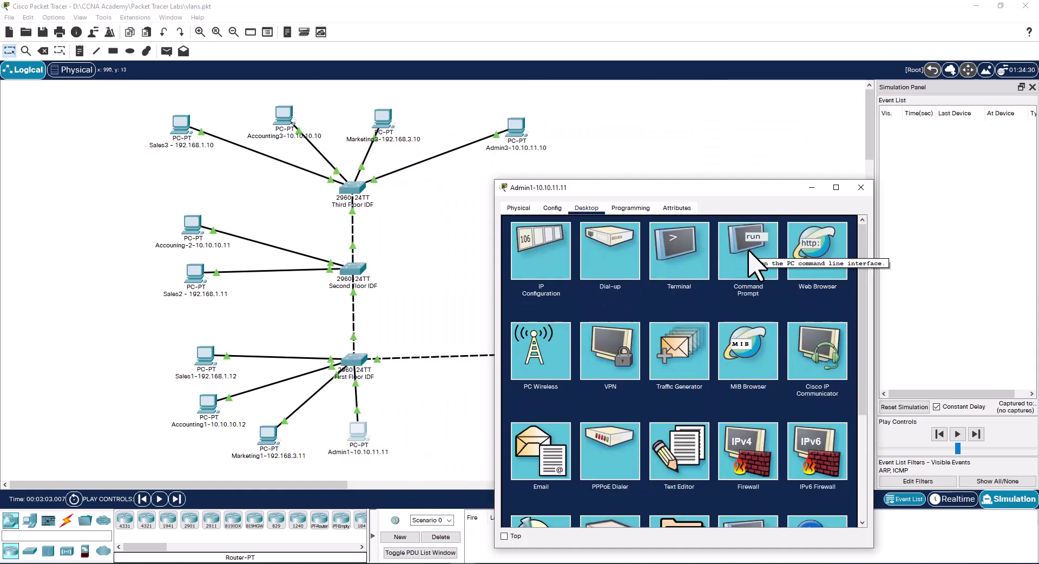
click(728, 261)
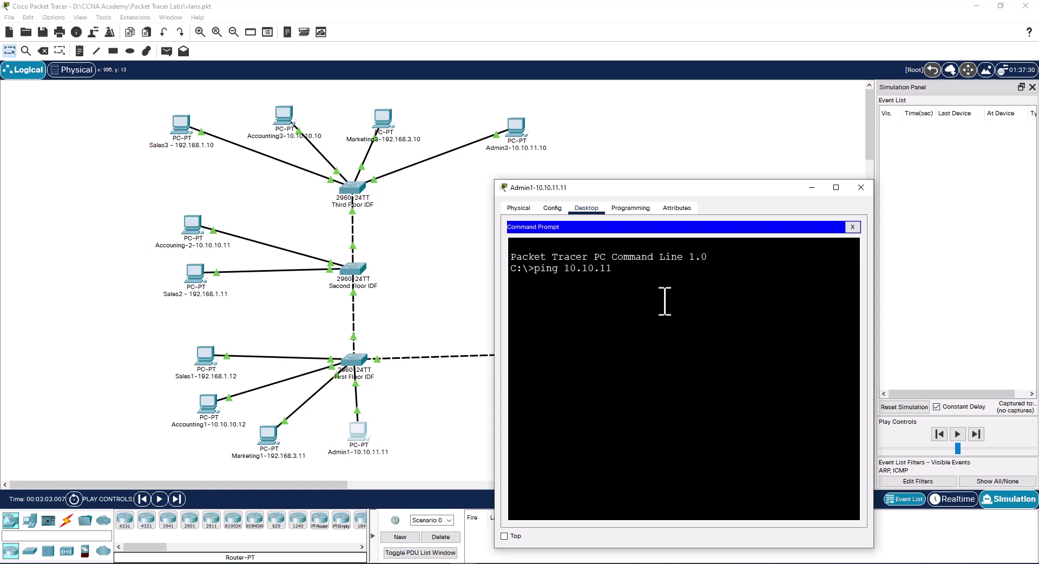
text(10)
key(Return)
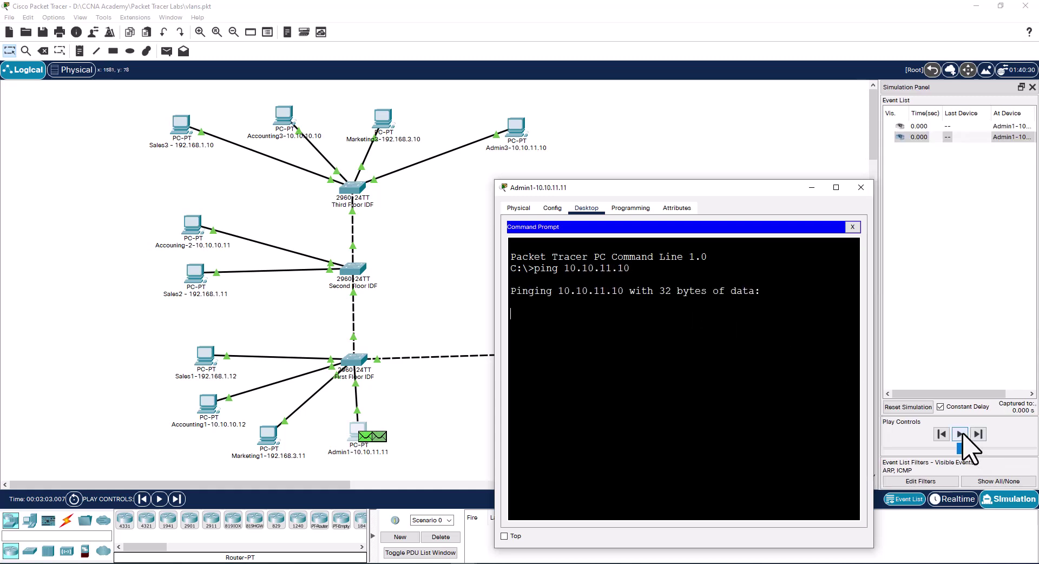
Play the simulation, float and widen the Simulation Panel to show event types, and adjust playback speed.
click(960, 434)
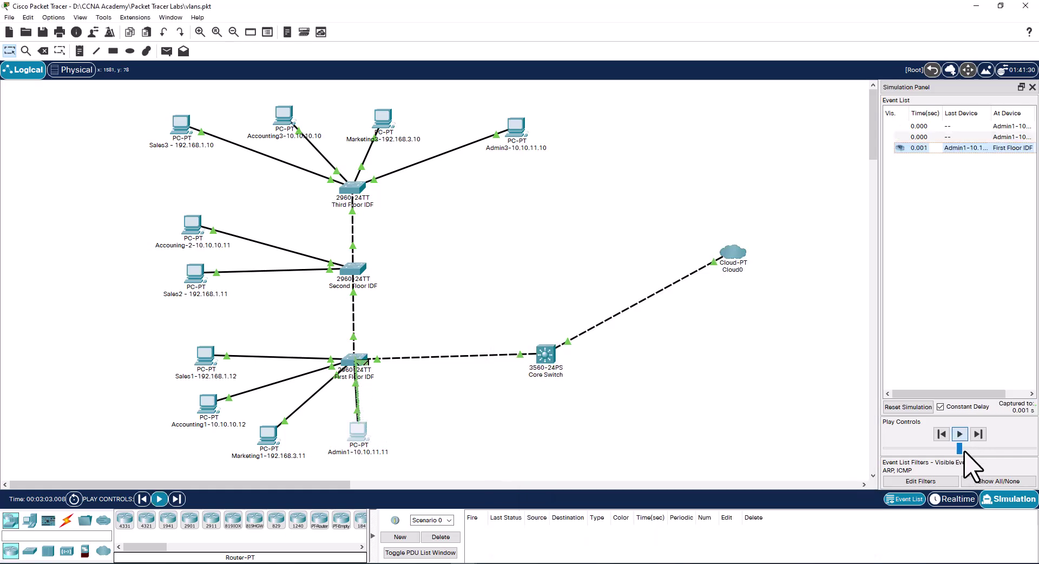
drag(962, 450, 997, 448)
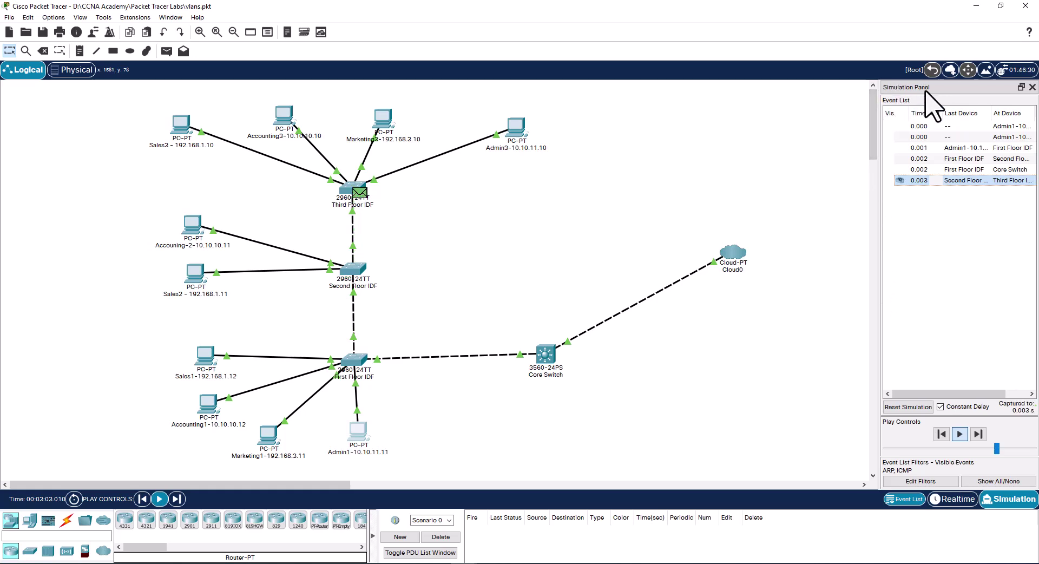
drag(926, 89, 882, 93)
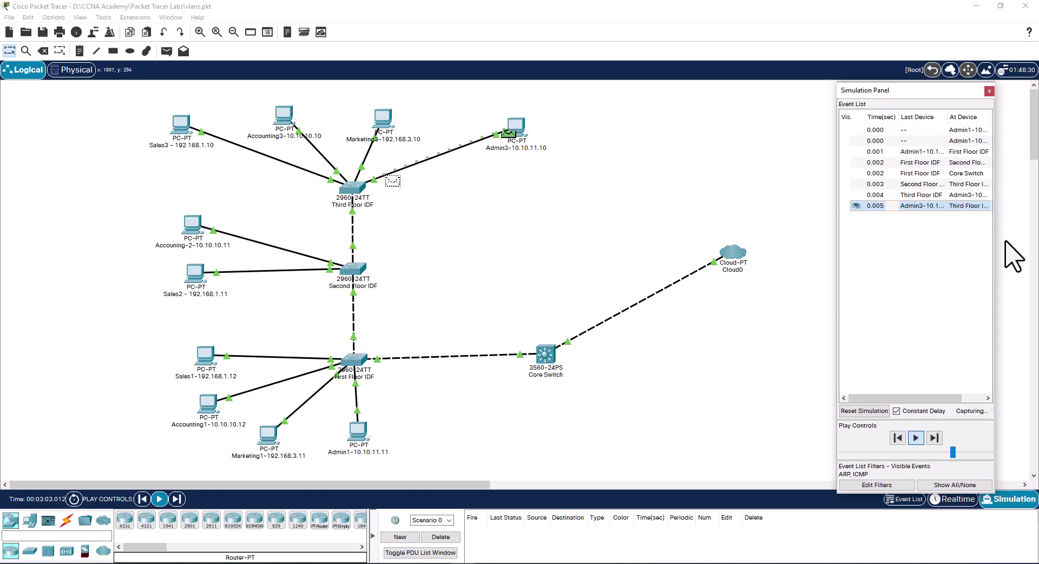
drag(995, 293, 1015, 295)
drag(967, 453, 943, 451)
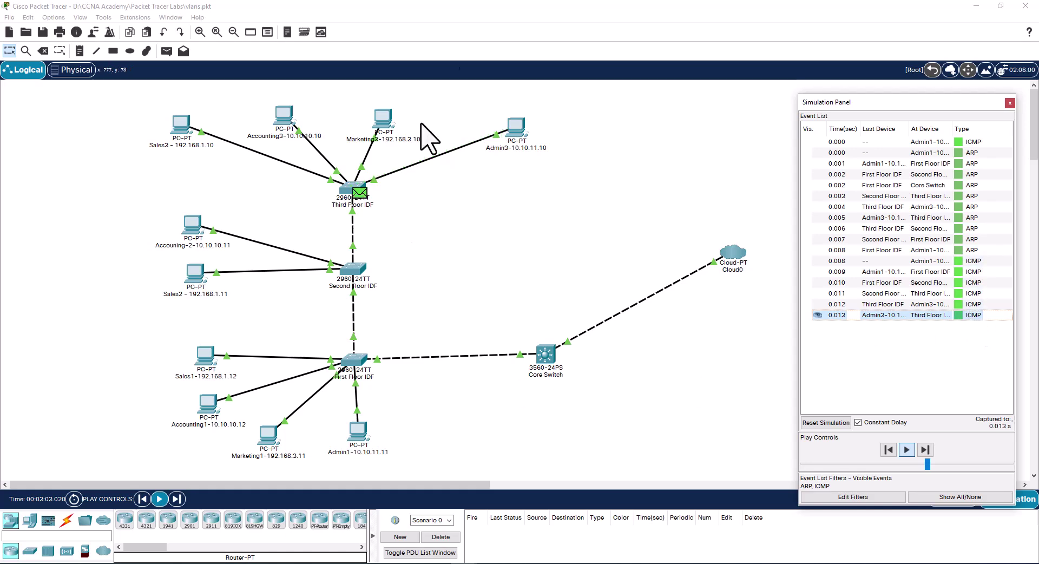
Speed up playback and check Admin1's command prompt for the four replies from 10.10.11.10.
click(357, 433)
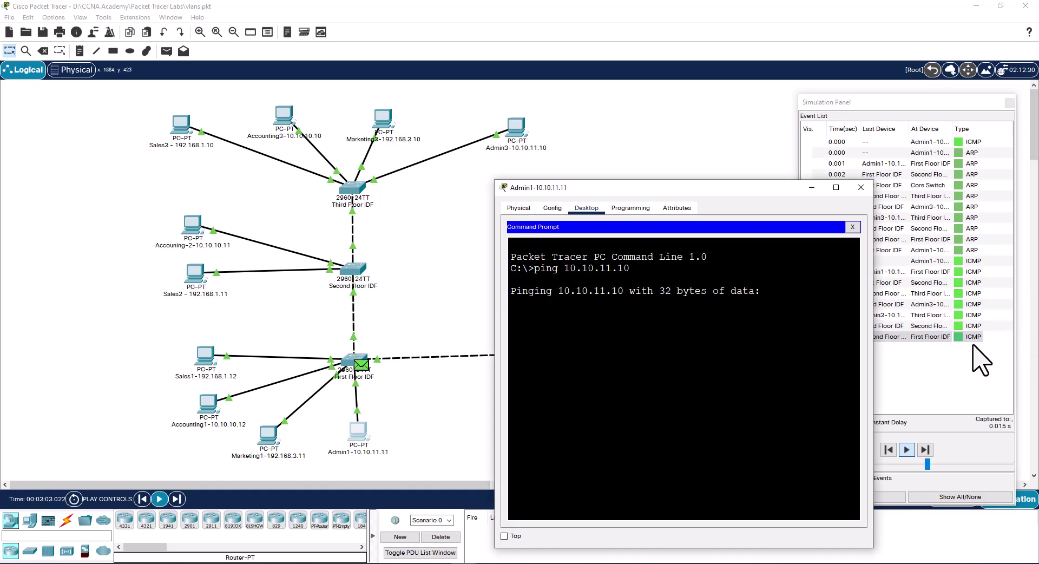
click(929, 462)
drag(929, 463, 960, 464)
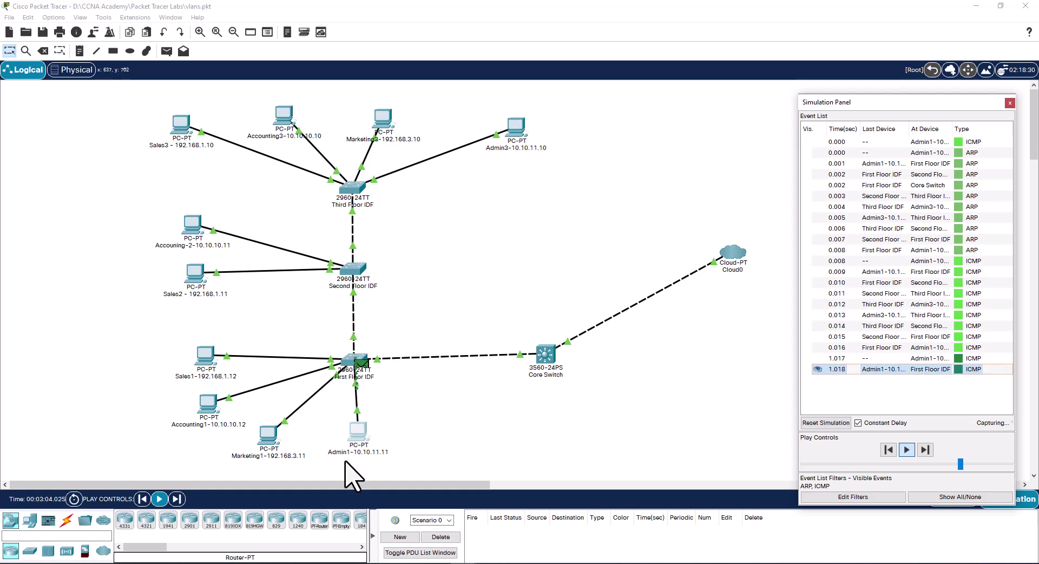
click(359, 432)
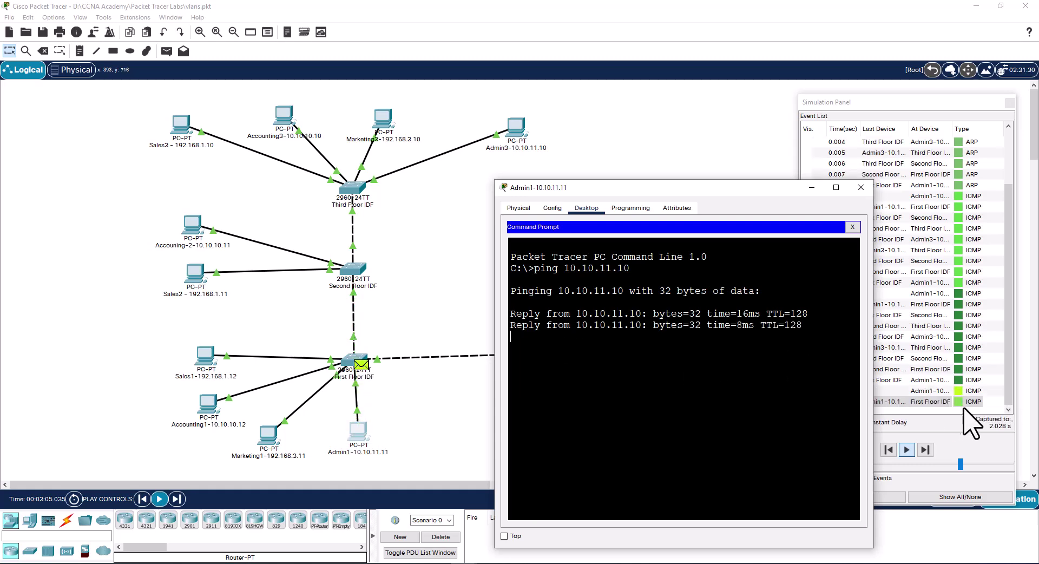
click(975, 464)
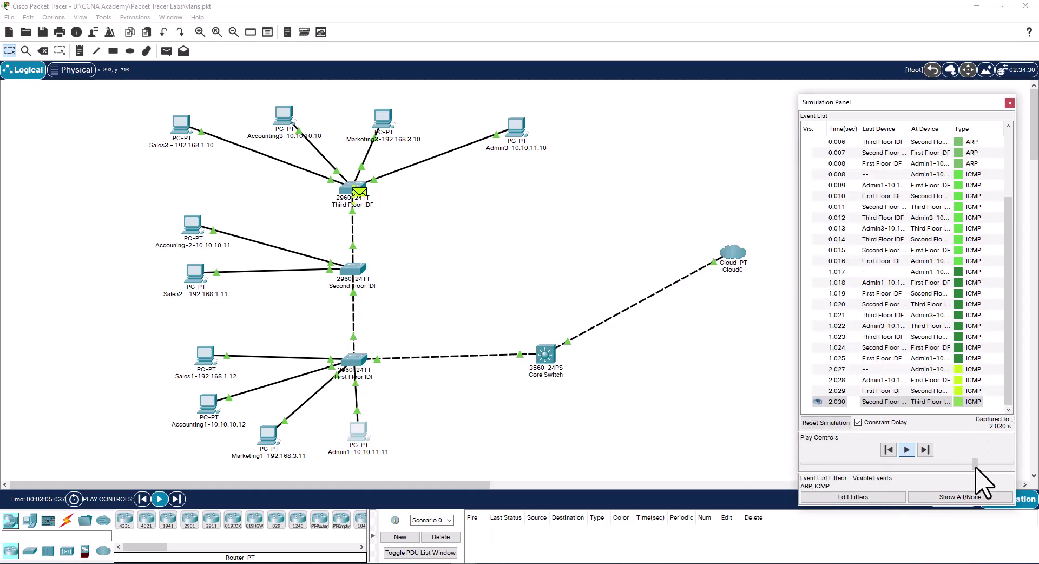
click(358, 431)
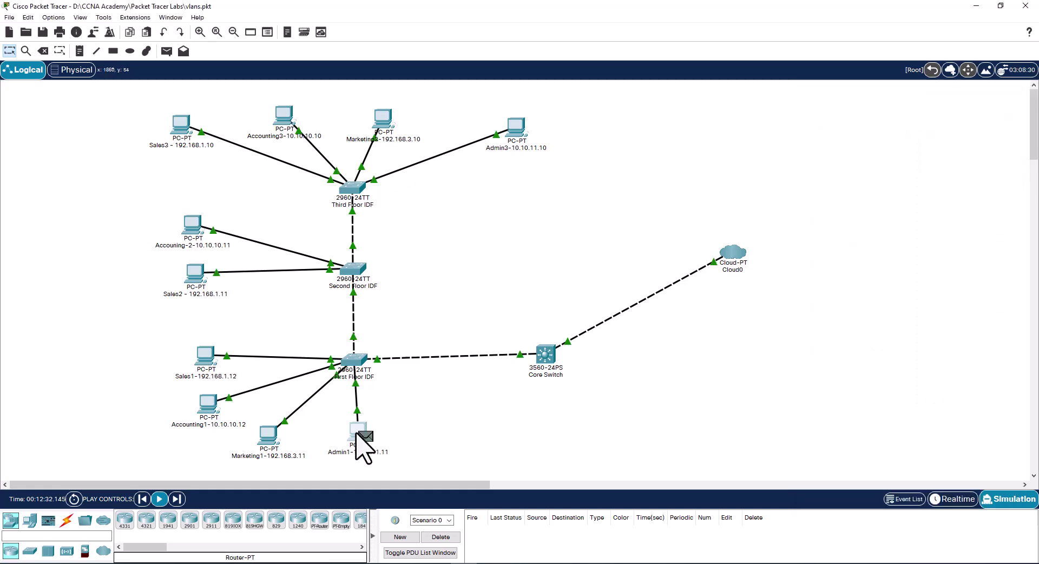
Rerun ping 10.10.11.10 from Admin1's command prompt, then close the window.
click(359, 434)
key(alt+F4)
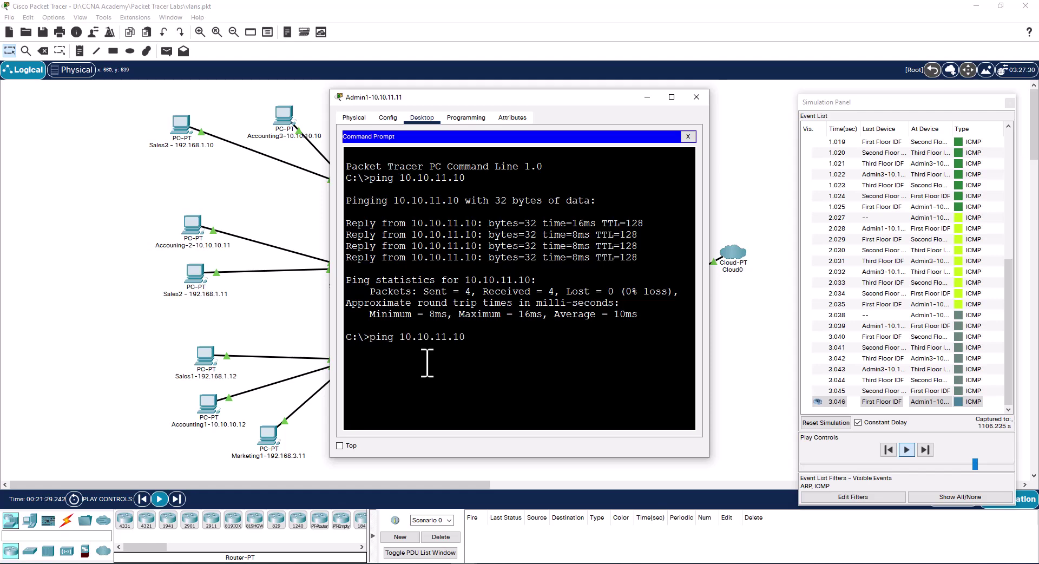
key(Return)
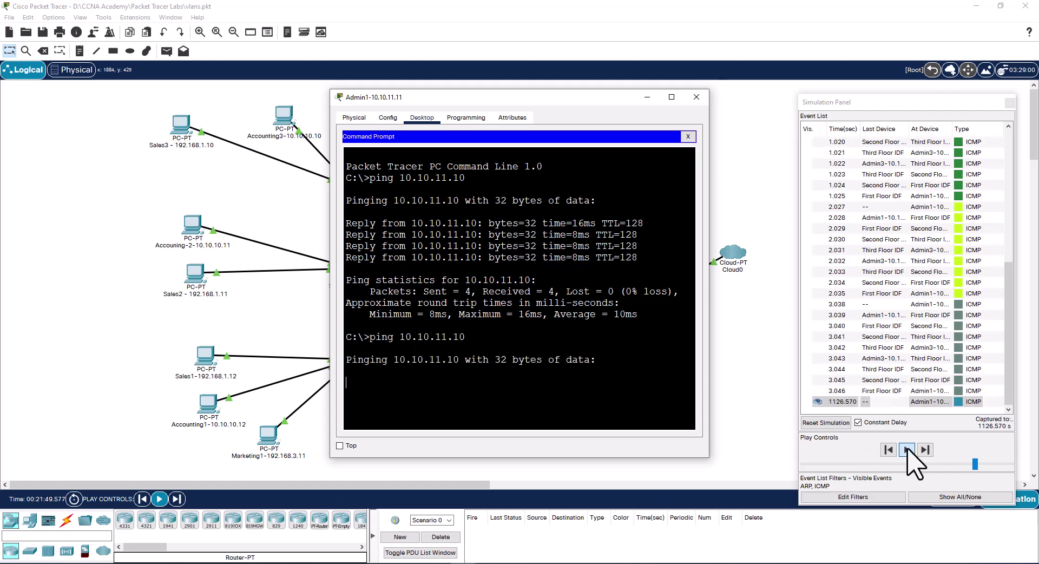
key(alt+F4)
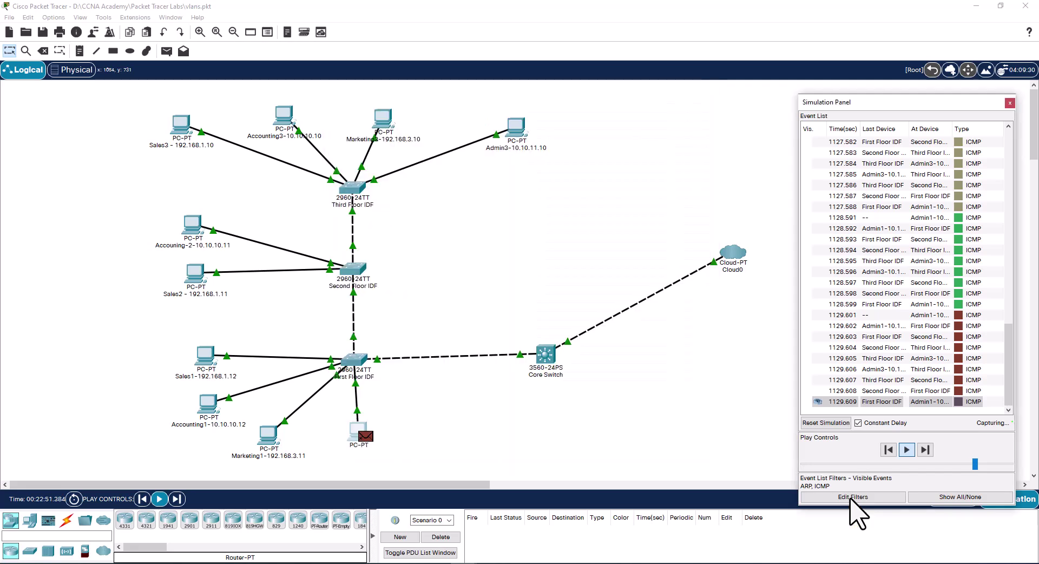
Open Edit Filters to confirm only ARP and ICMP are ticked on the IPv4 tab.
click(852, 497)
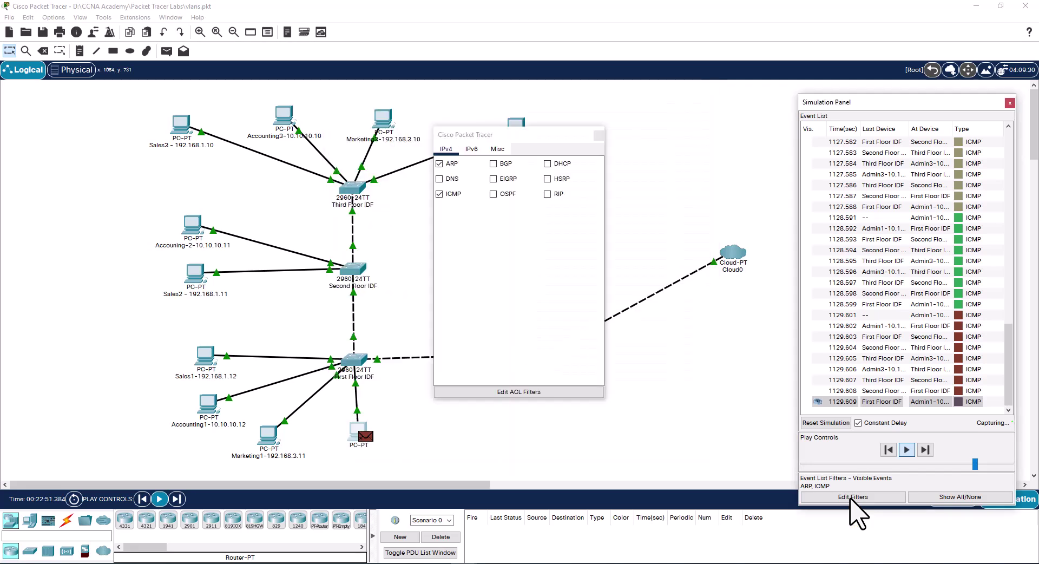
click(450, 202)
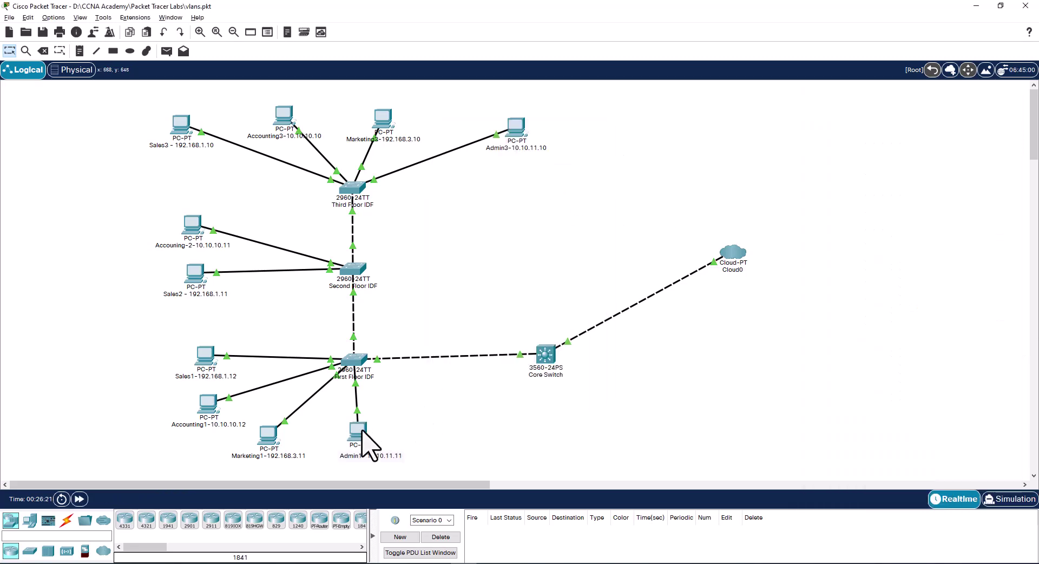
Run arp -a on Admin1, showing 10.10.11.10 at 000a.f339.2adc, and move its window aside.
click(362, 432)
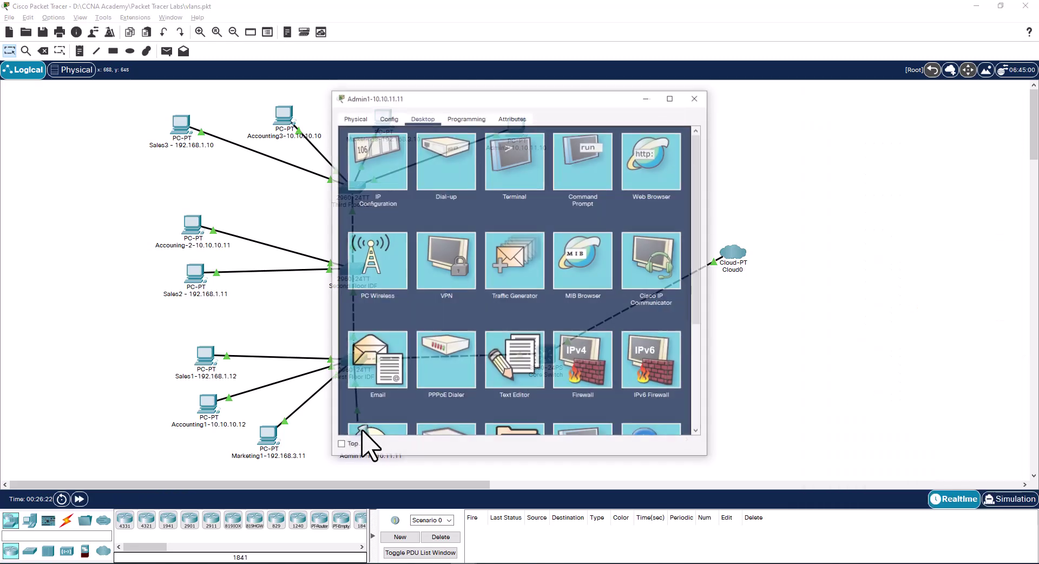
click(571, 176)
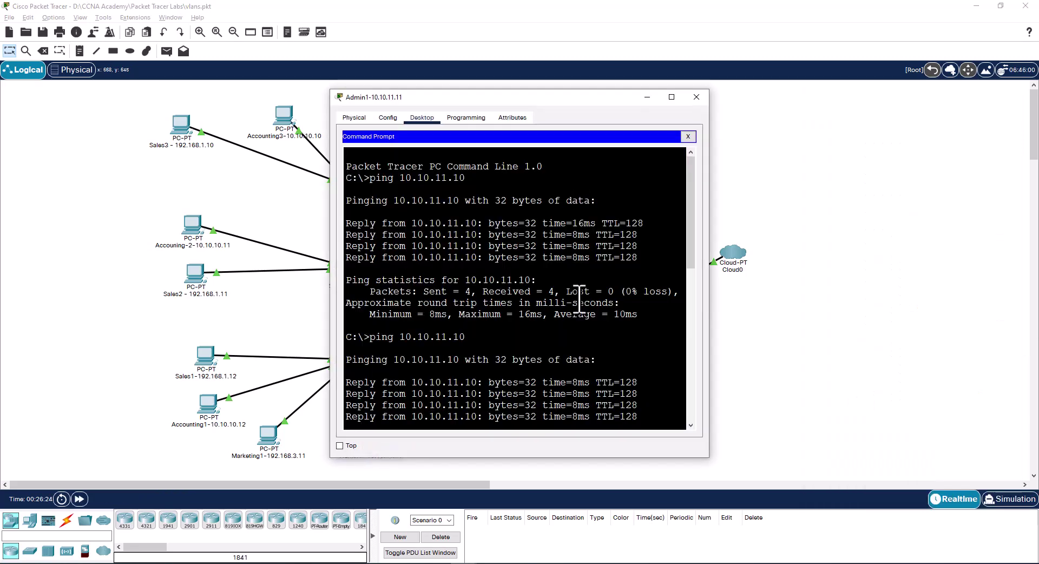
scroll(584, 313, down, 10)
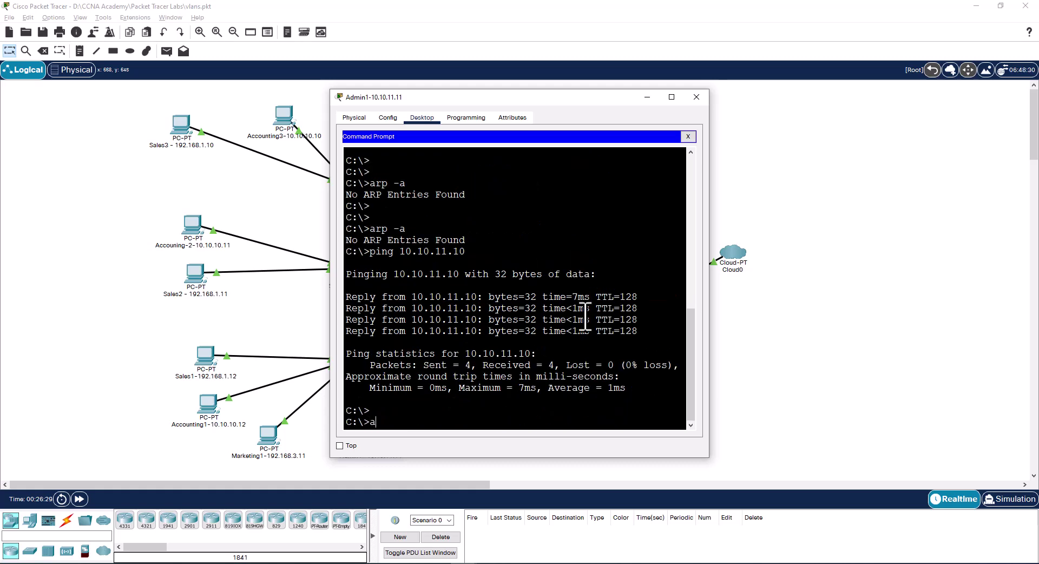
text(arp -a)
key(Return)
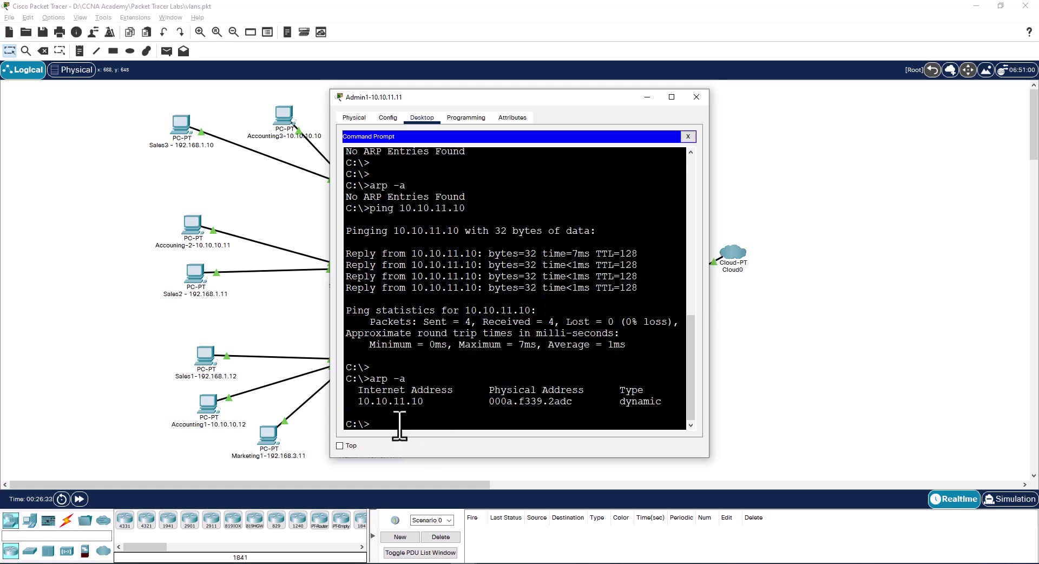
drag(517, 97, 701, 108)
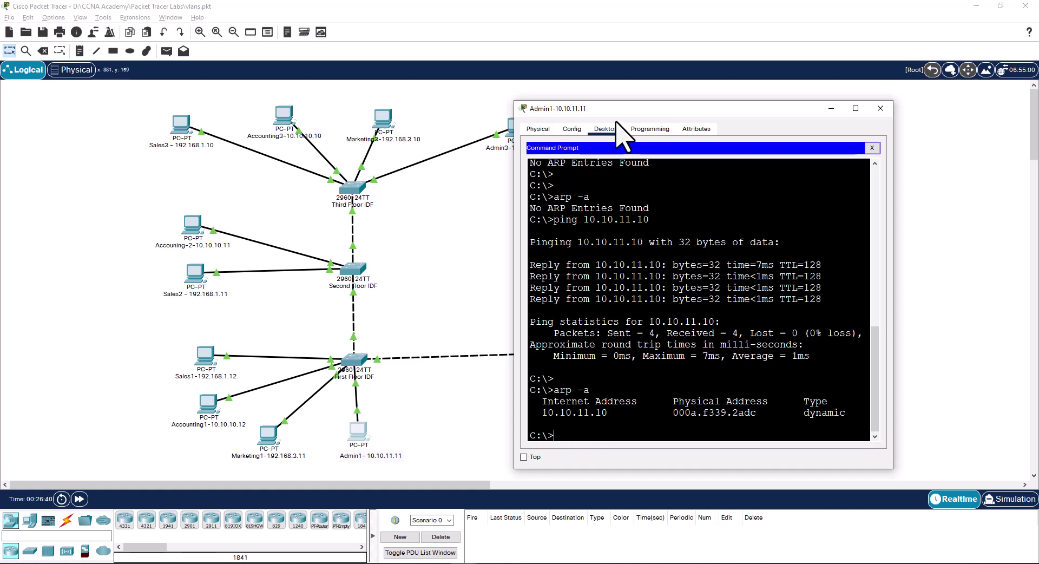
Check Admin3's physical address 000A.F339.2ADC in its command prompt, then bring back Admin1's ARP output.
drag(616, 111, 674, 114)
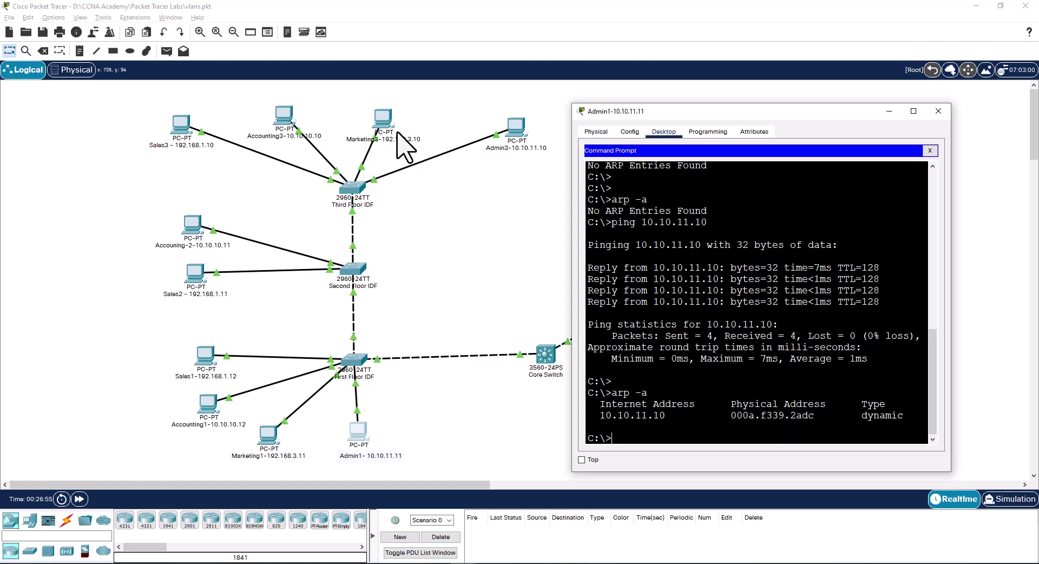
click(509, 135)
click(536, 174)
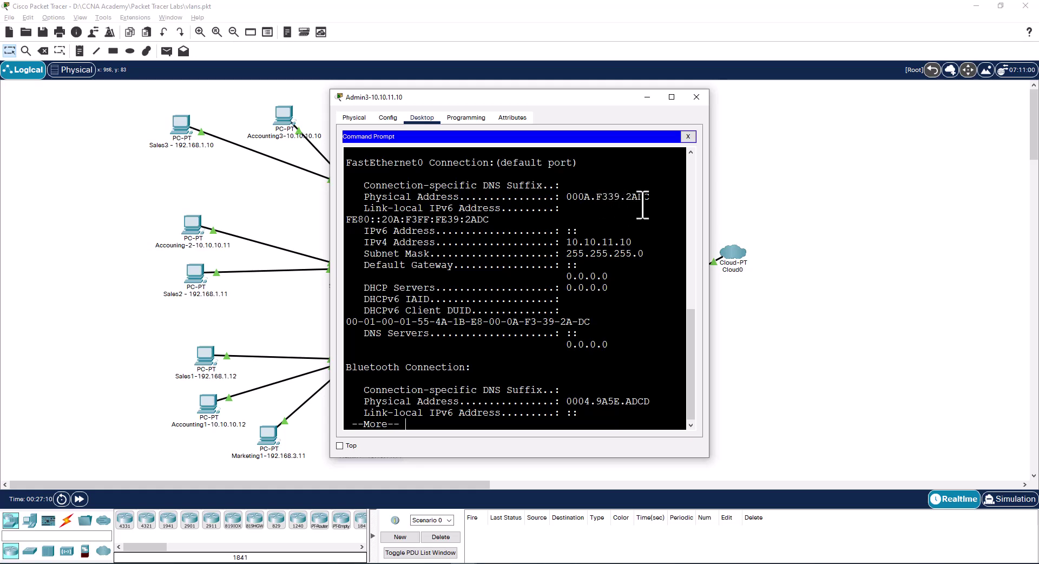
drag(579, 104, 685, 98)
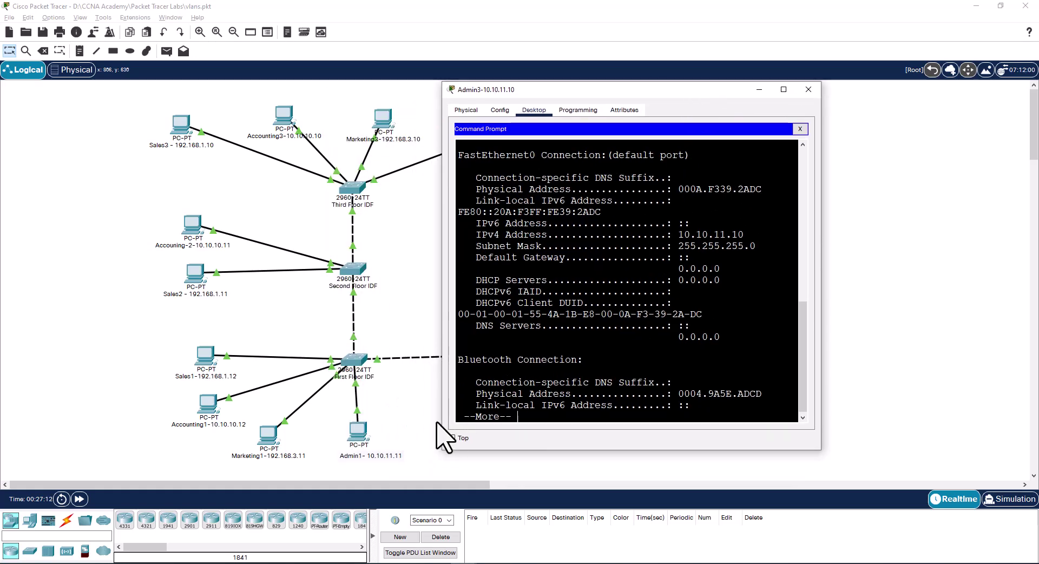
click(362, 432)
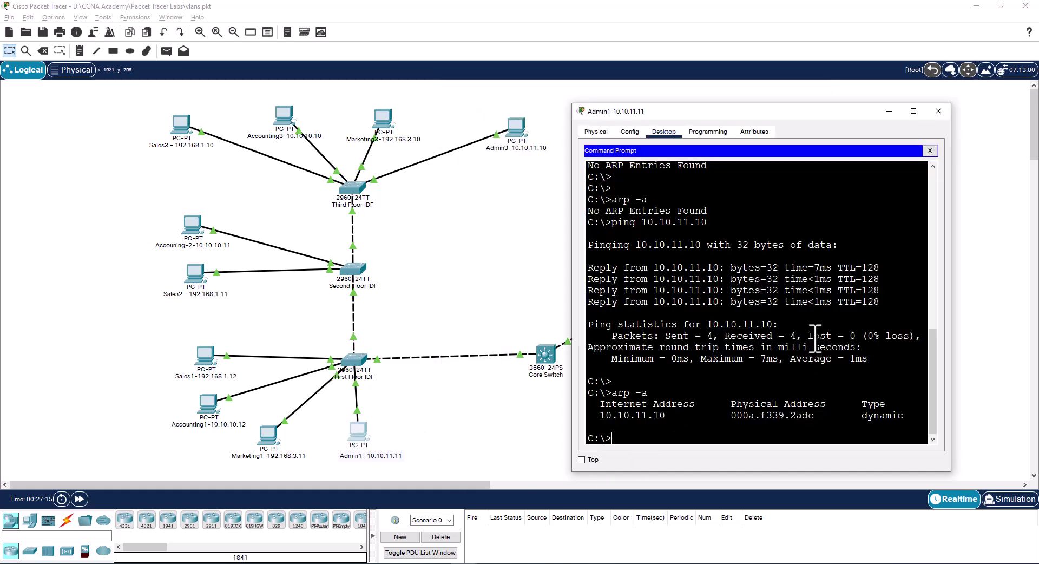